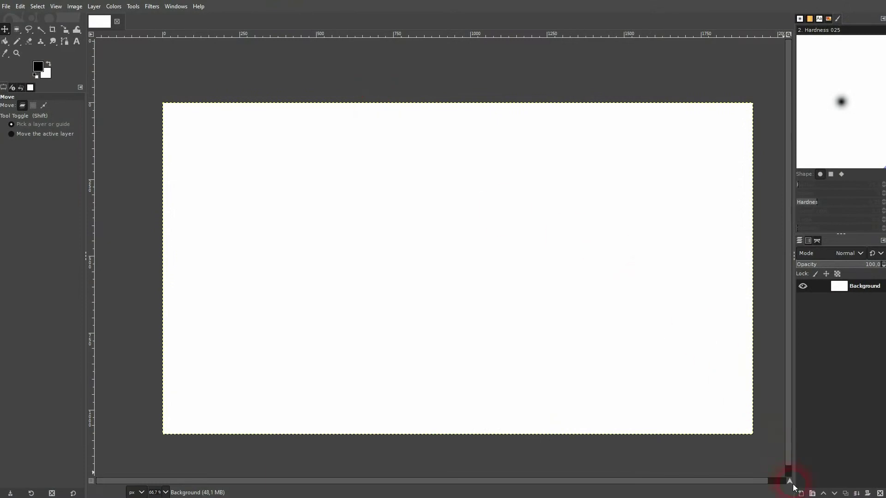
Step: Start a new layer named Triangles with its fill set to Transparency
click(801, 492)
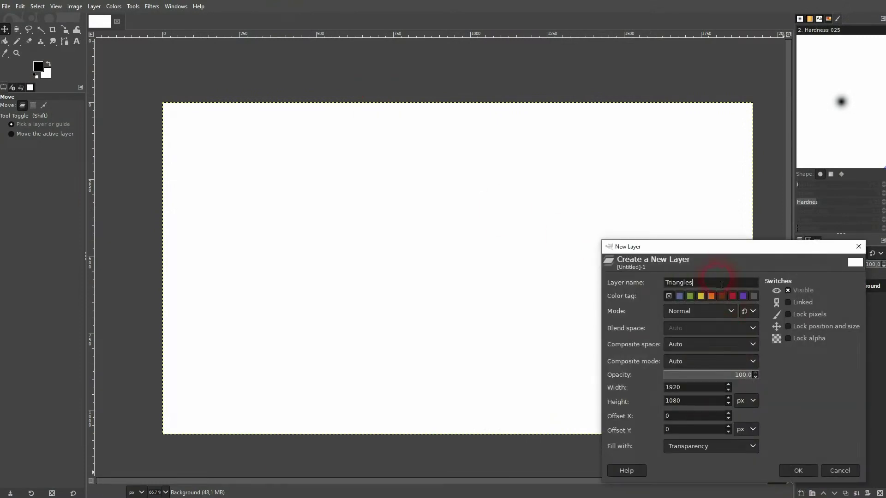
click(754, 446)
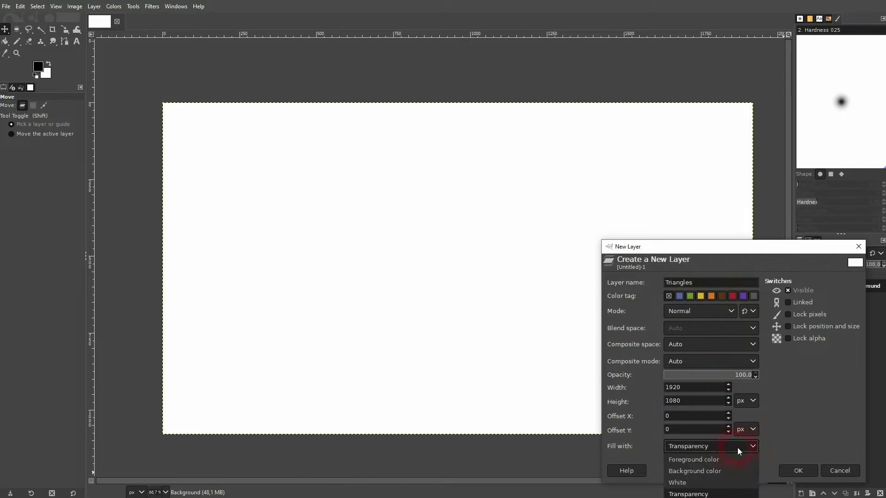
click(714, 493)
Step: Create the Triangles layer and make it the active layer for painting
click(798, 472)
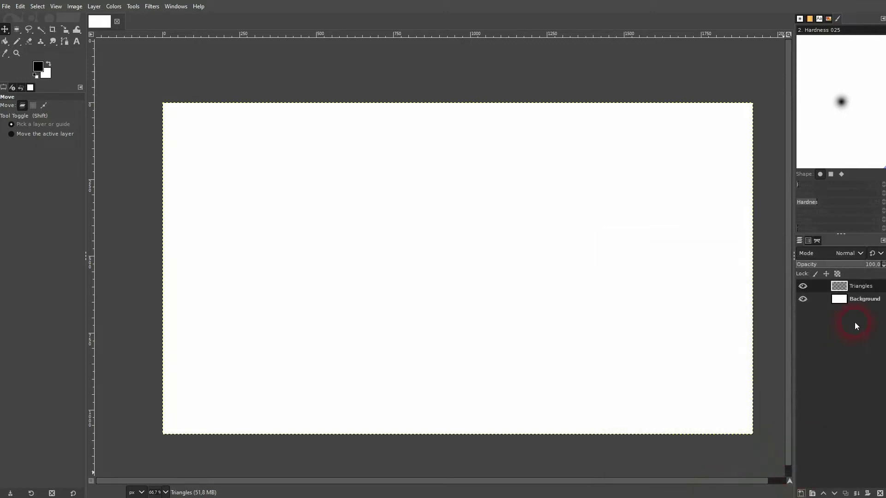
click(847, 300)
click(864, 285)
click(147, 165)
Step: Switch to the Paintbrush with the 1. Pixel brush
right_click(18, 39)
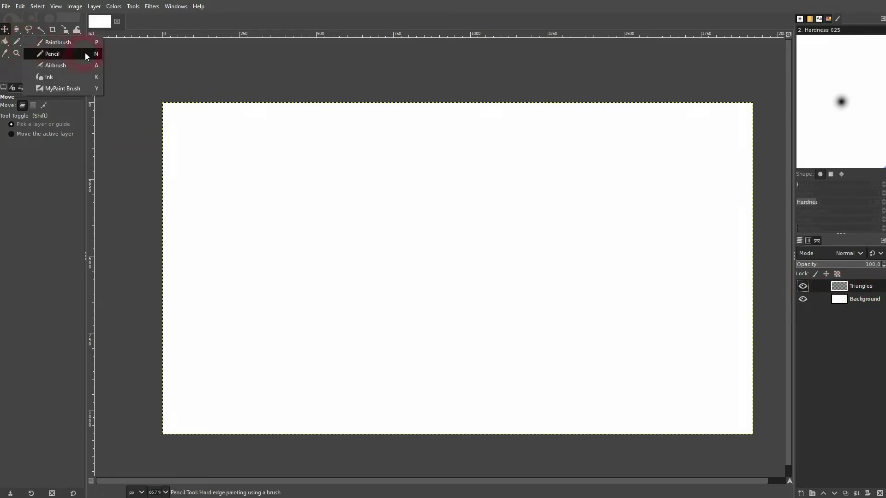
click(68, 42)
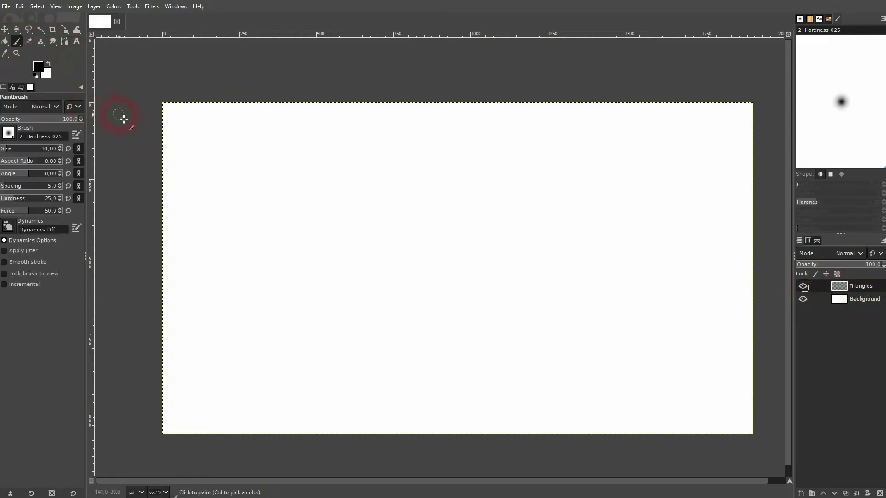
click(7, 135)
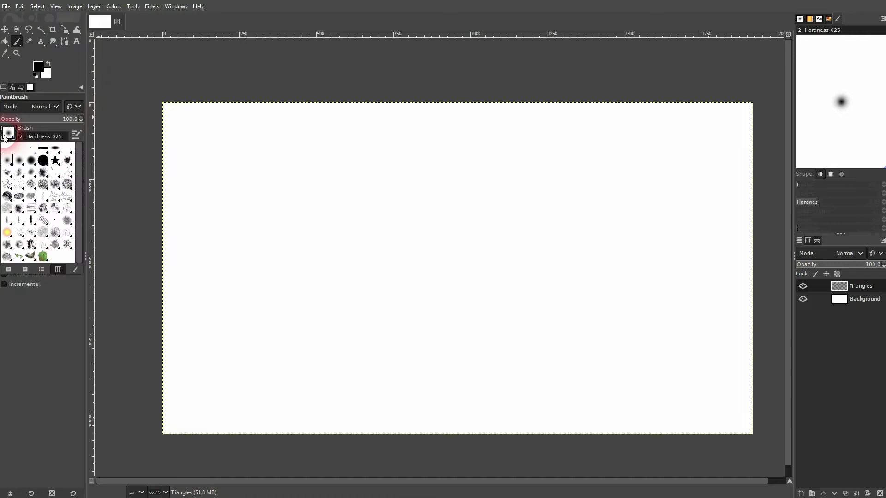
click(34, 152)
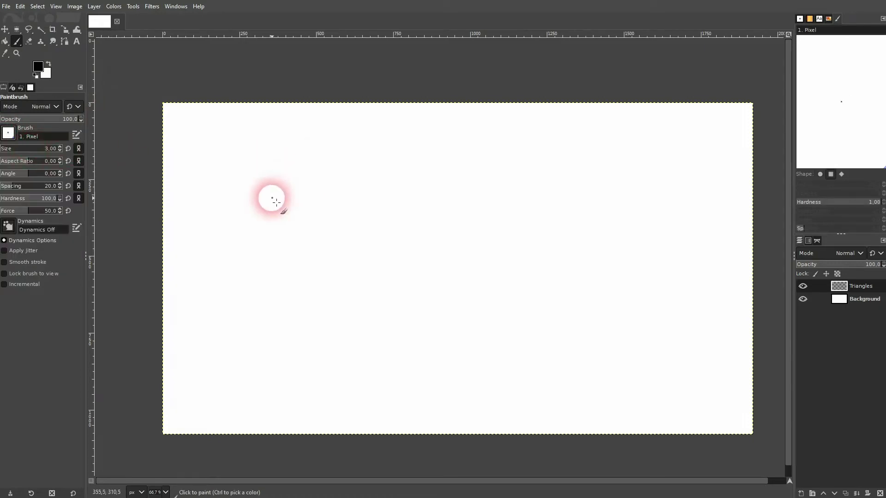
Step: Draw a thin triangle outline from three straight sides in the upper-left canvas
click(264, 216)
shift+click(443, 217)
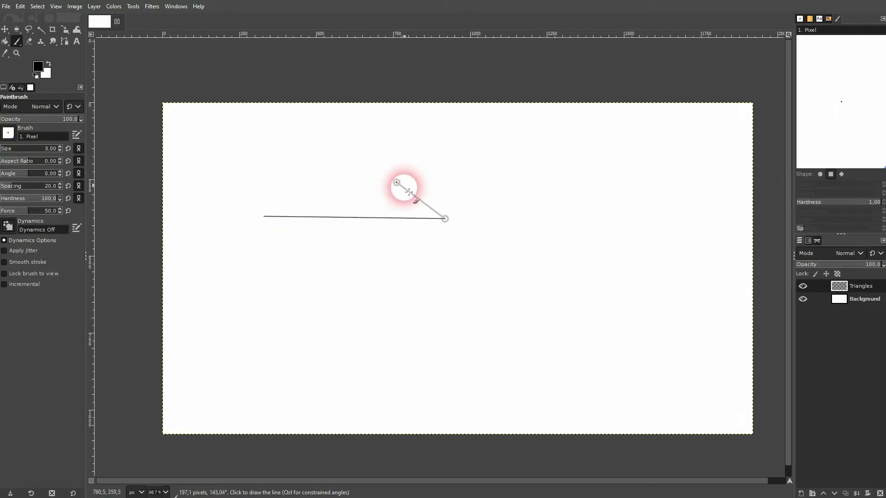
shift+click(355, 114)
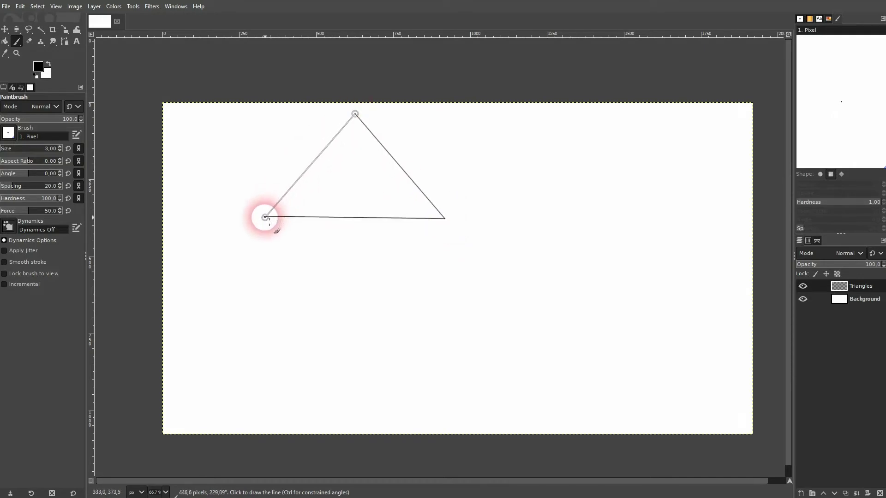
shift+click(265, 216)
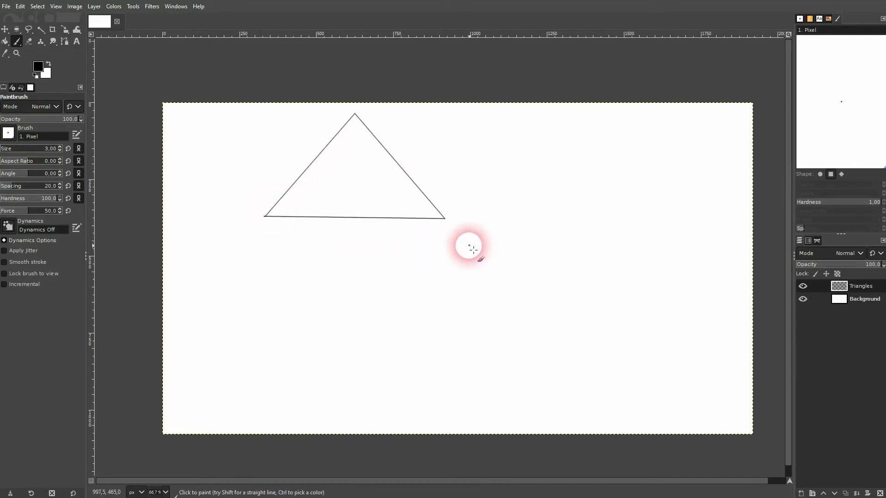
scroll(289, 215, up, 6)
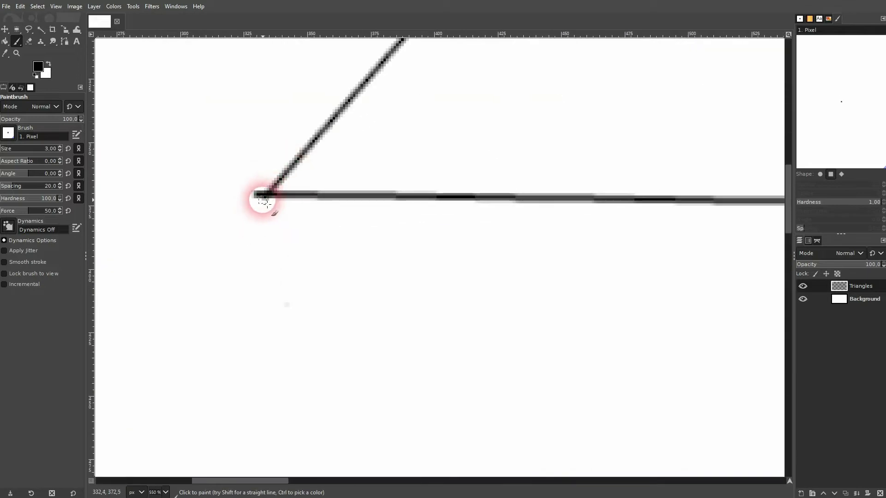
scroll(290, 220, down, 6)
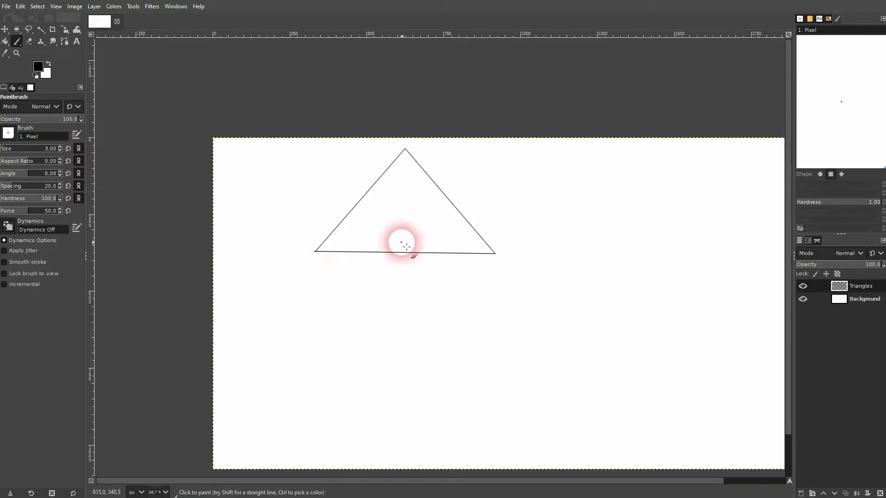
Step: Switch to the Pencil and draw a larger second triangle lower right of the first
drag(15, 45, 34, 57)
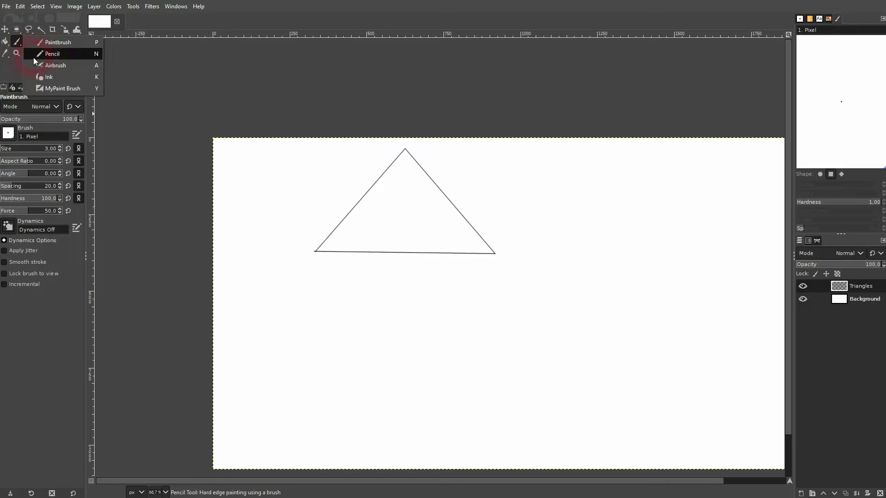
click(55, 53)
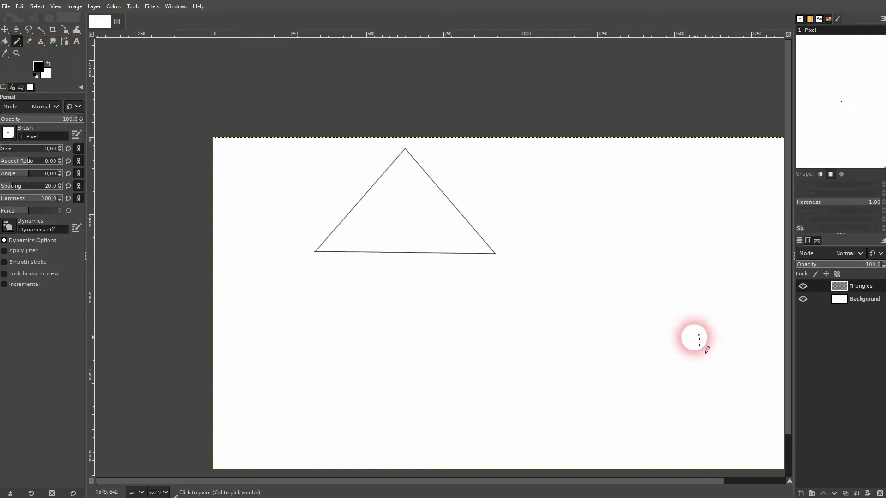
click(720, 487)
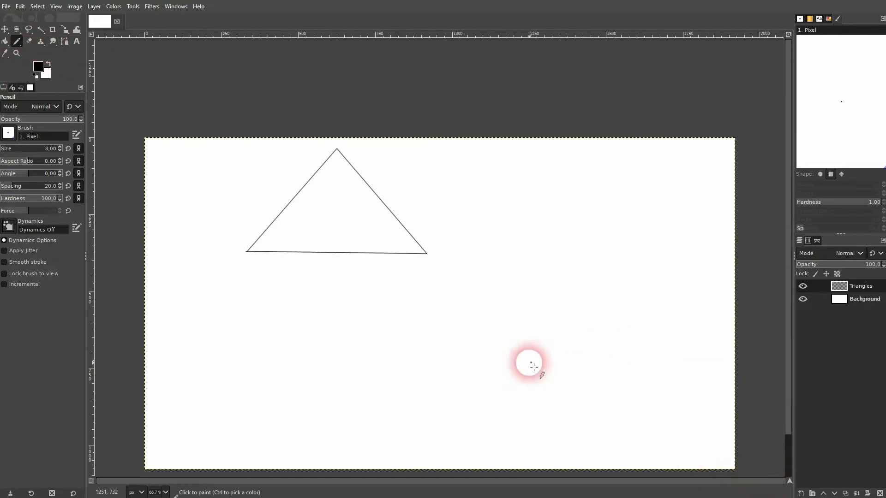
click(377, 360)
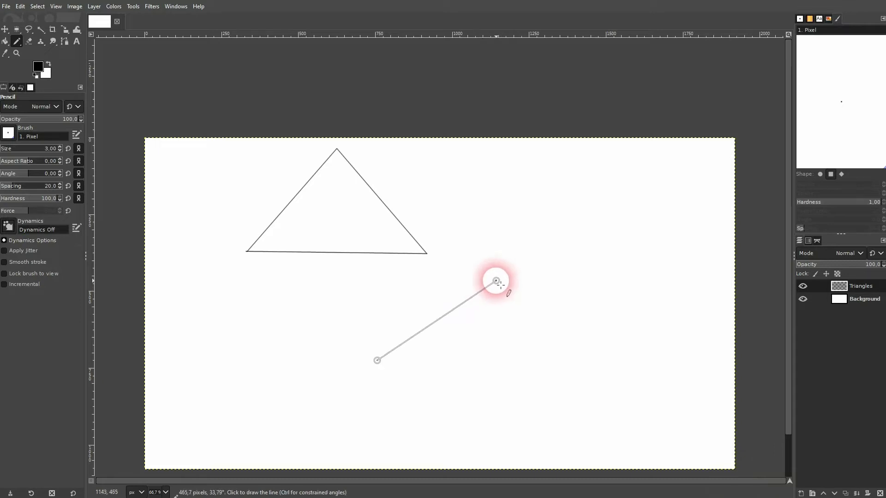
shift+click(496, 281)
shift+click(592, 363)
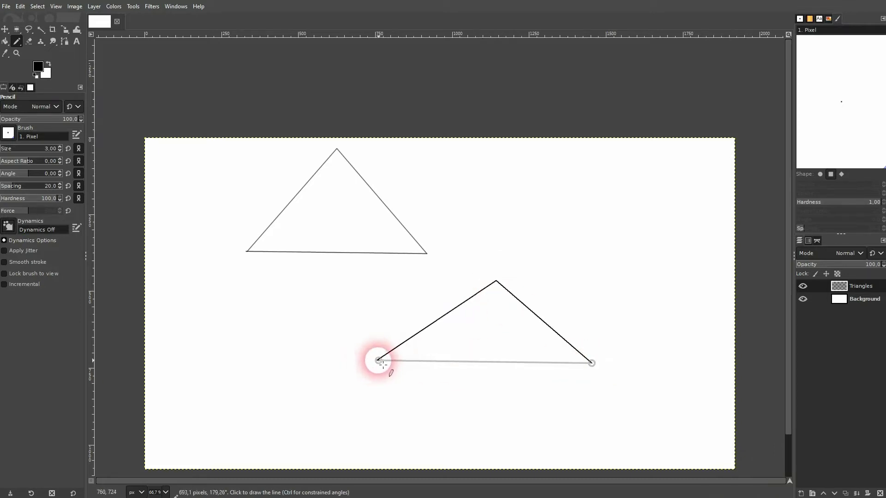
shift+click(377, 360)
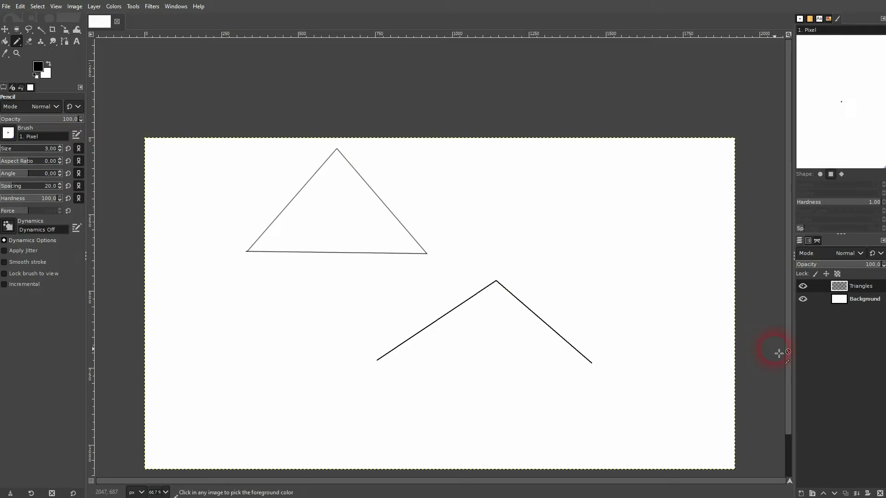
Step: Undo both triangles and add crossing vertical and horizontal guides on the canvas
key(ctrl+z)
key(ctrl+z)
key(ctrl+z)
key(ctrl+z)
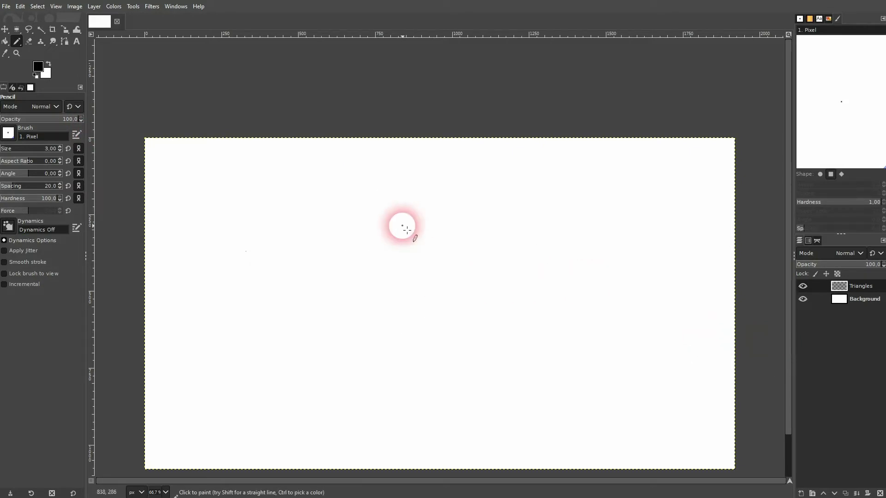
key(ctrl+z)
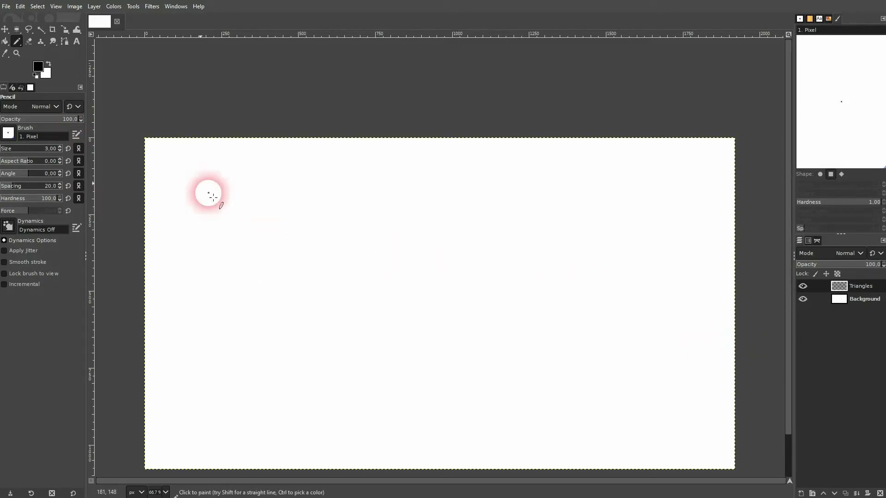
drag(91, 95, 361, 214)
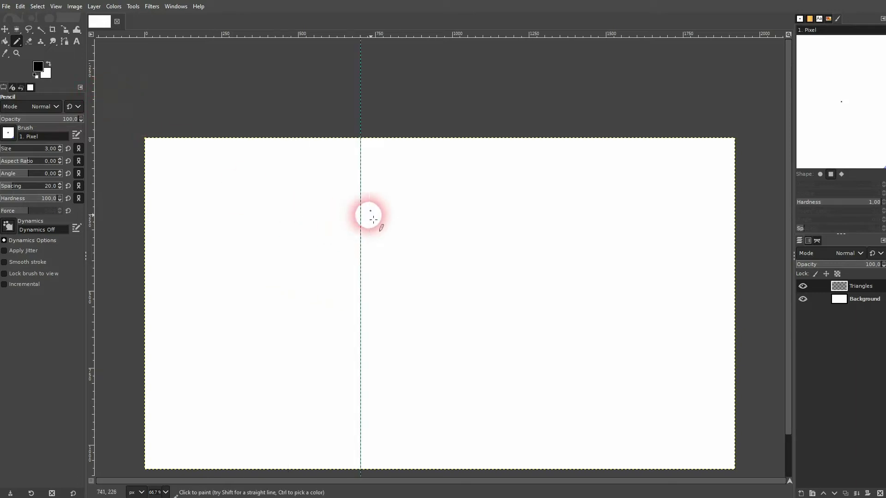
mouse_move(390, 35)
mouse_down()
mouse_move(354, 210)
mouse_move(360, 321)
mouse_up()
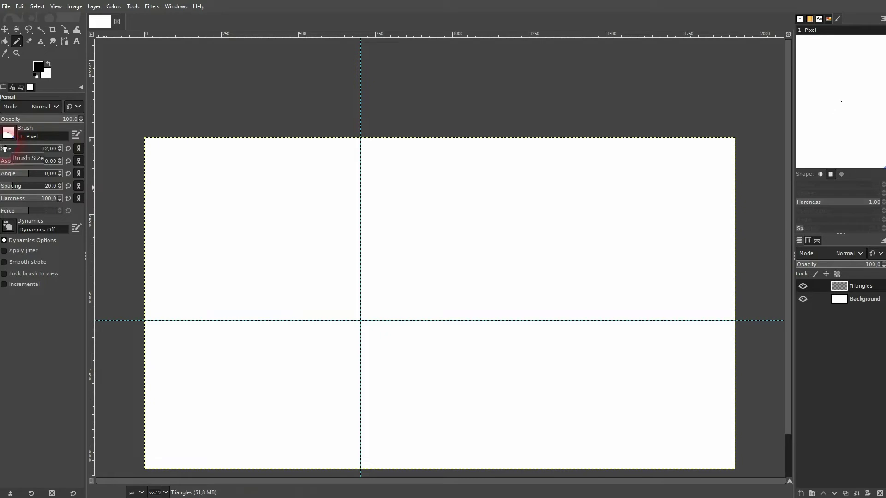
Step: Draw a bold 12 px pencil triangle, apex on the vertical guide, base on the horizontal guide
click(246, 321)
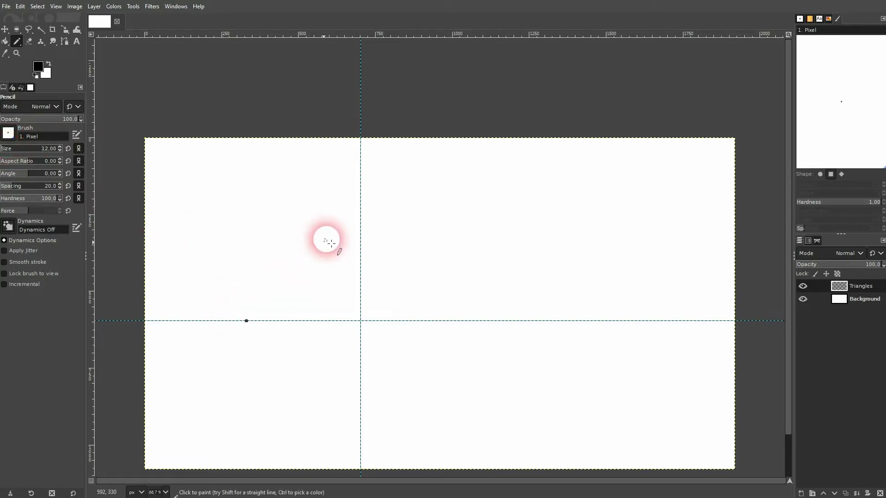
key(shift)
shift+click(361, 203)
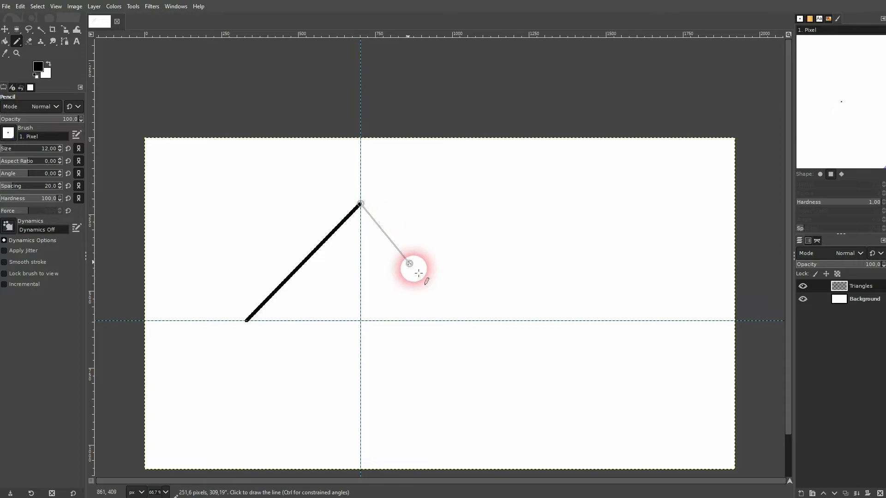
shift+click(480, 321)
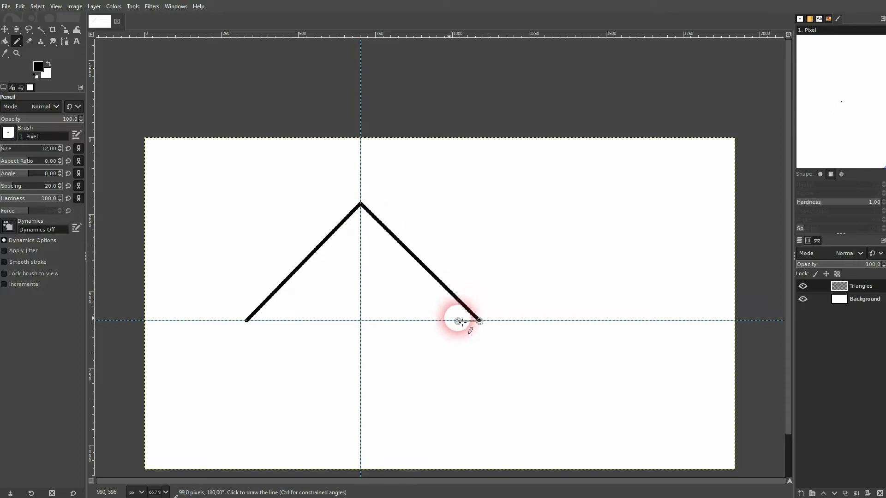
shift+click(248, 321)
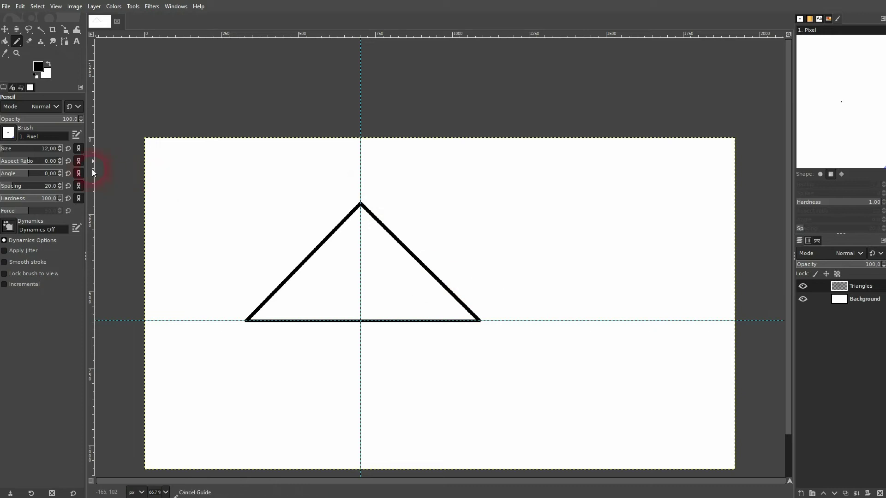
Step: Add three more vertical guides on the right side of the canvas
drag(94, 173, 663, 295)
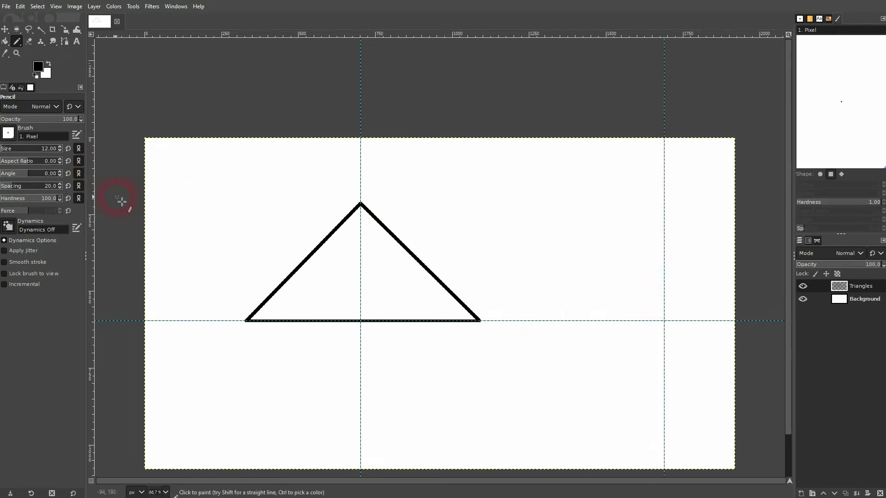
drag(92, 188, 728, 325)
mouse_move(93, 163)
mouse_down()
mouse_move(672, 351)
mouse_move(630, 323)
mouse_move(590, 321)
mouse_up()
Step: Draw a smaller pencil triangle to the right with corners snapped to the guides
click(591, 324)
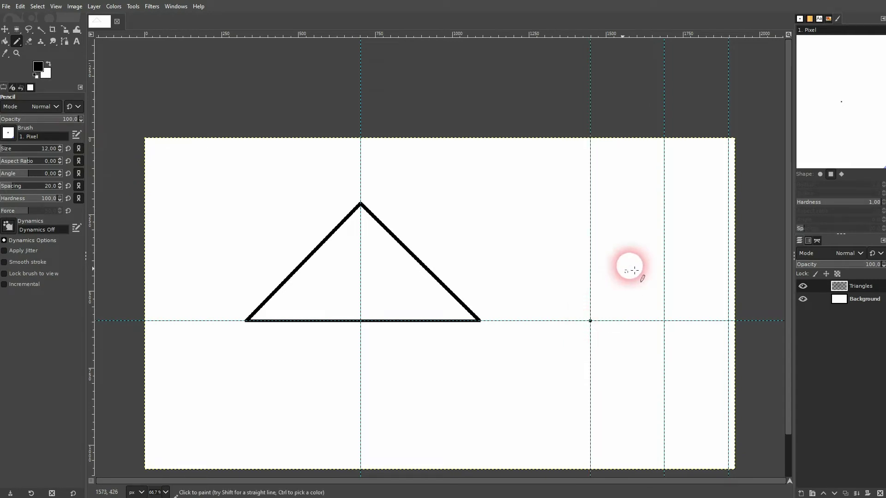
shift+click(664, 234)
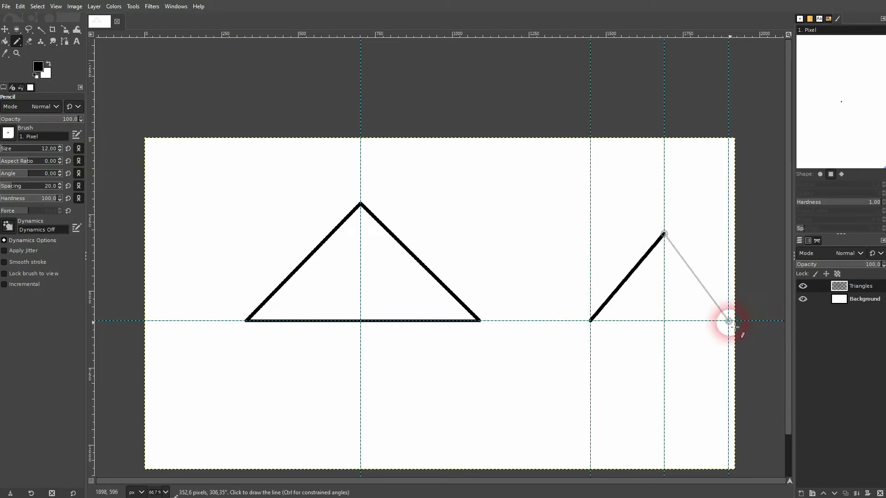
shift+click(591, 320)
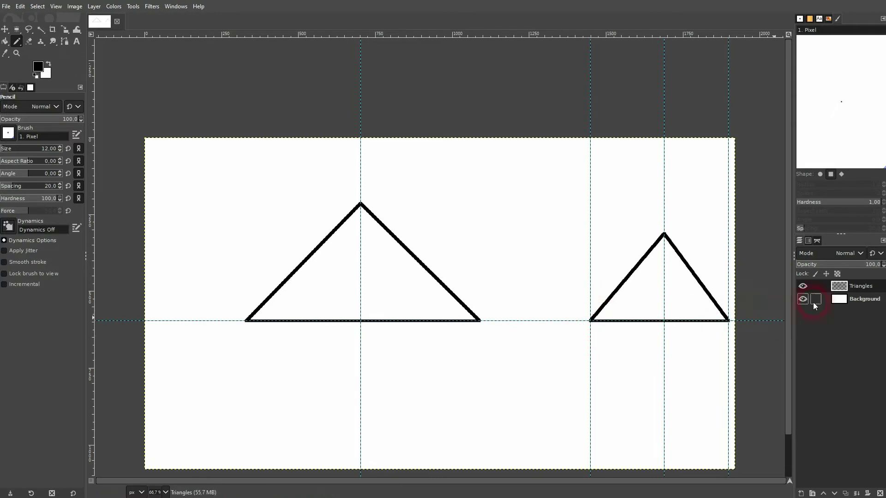
click(5, 31)
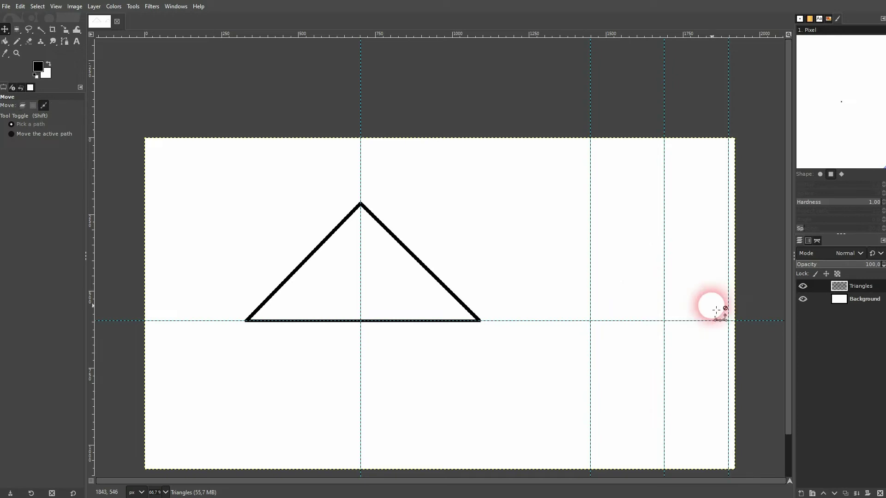
Step: Undo the triangles and guides, then enable Show Grid and Snap to Grid
key(ctrl+z)
key(ctrl+z)
key(ctrl+z)
key(ctrl+z)
key(ctrl+z)
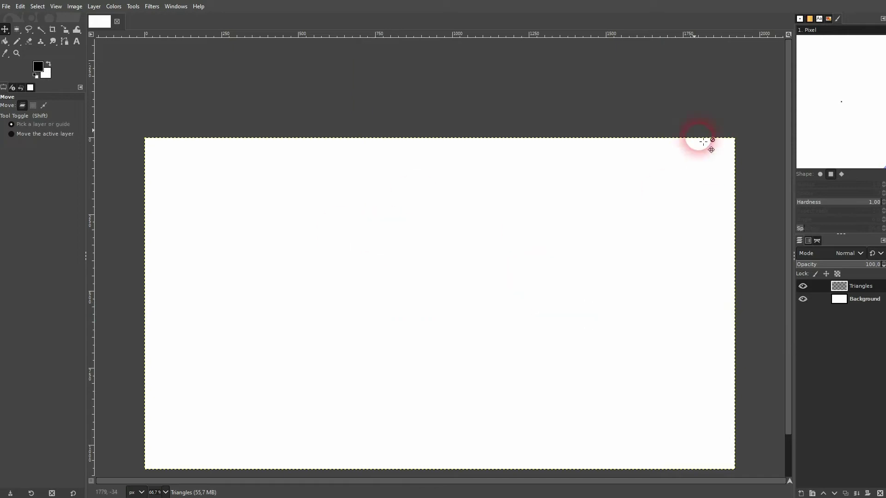
drag(788, 68, 791, 118)
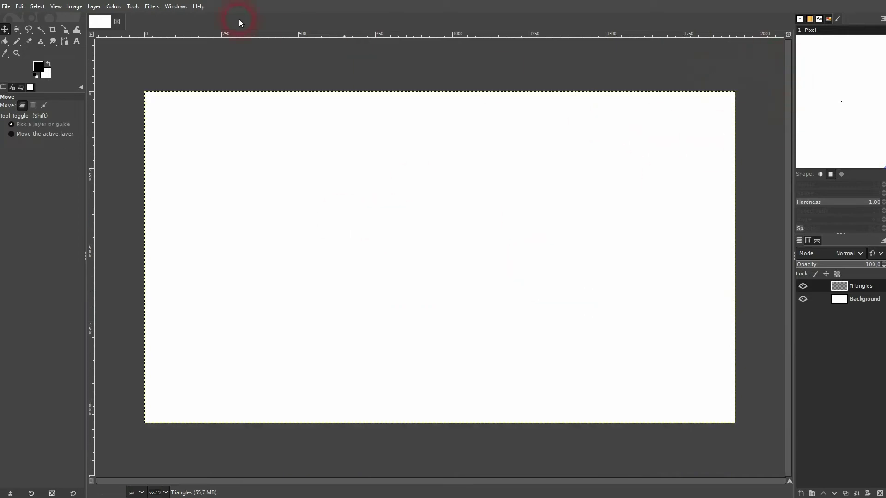
click(56, 6)
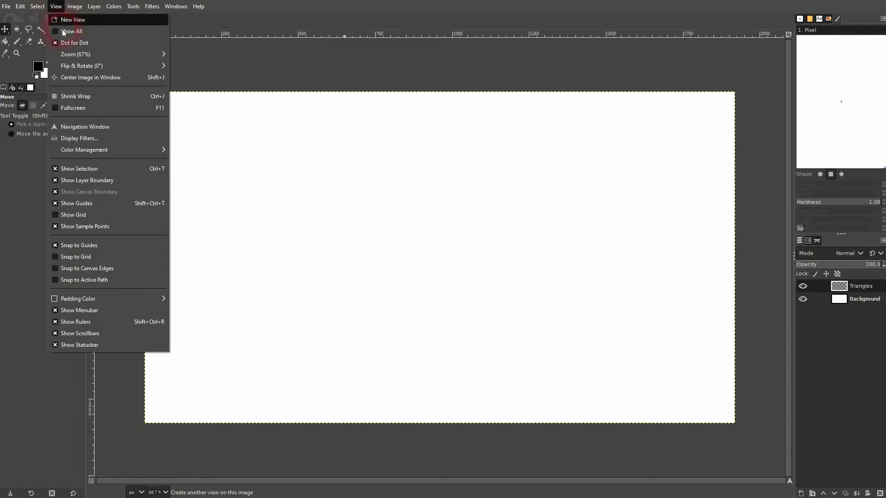
click(82, 212)
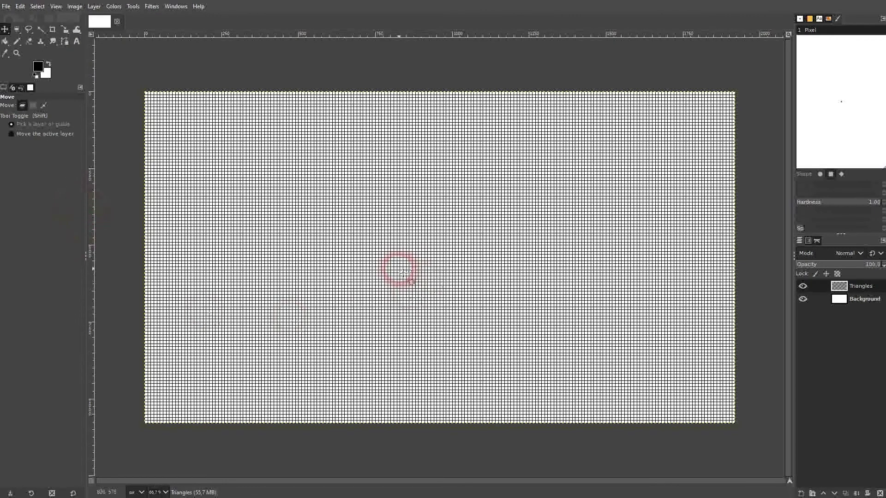
click(60, 7)
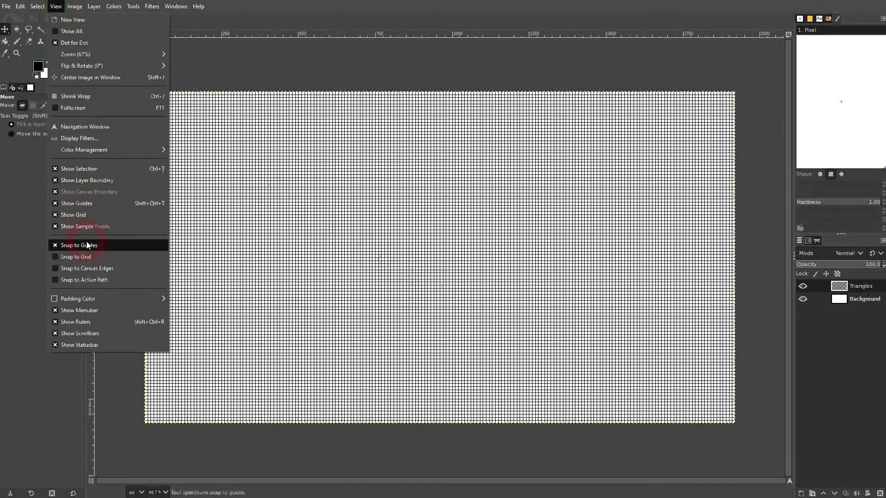
click(65, 262)
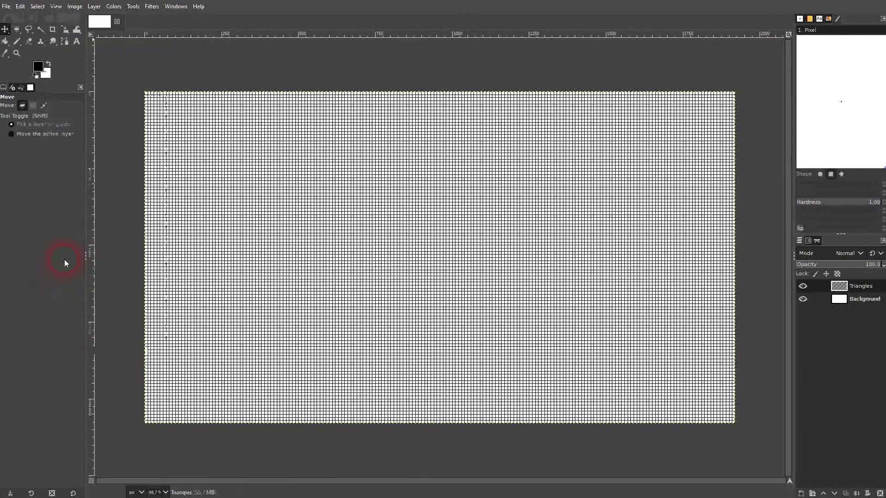
Step: Choose the Pencil, set its size to 5 and zoom in on the canvas
click(17, 45)
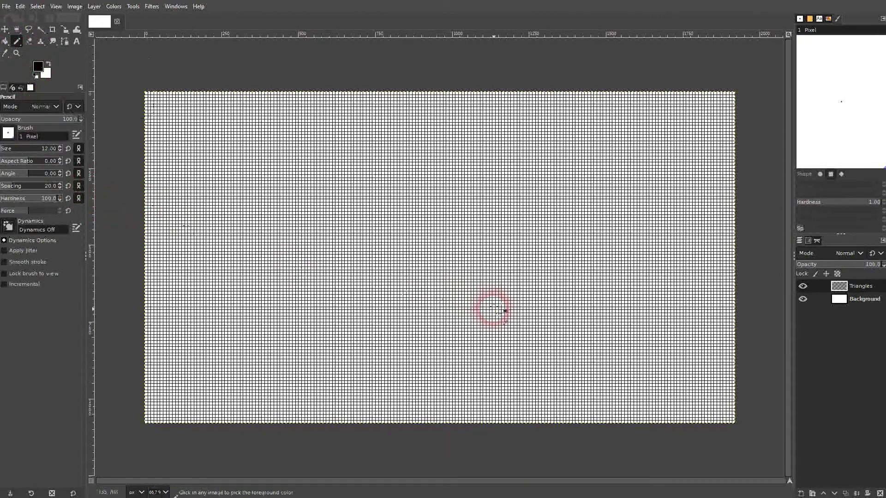
scroll(352, 287, up, 6)
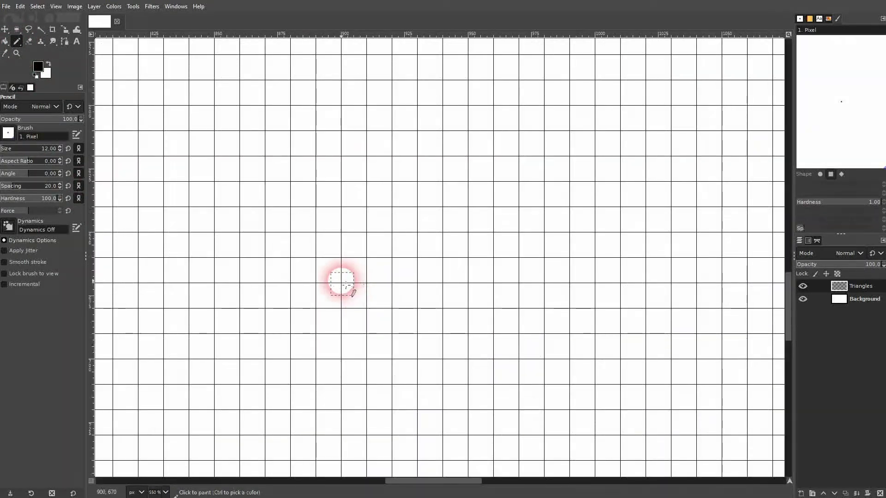
click(29, 76)
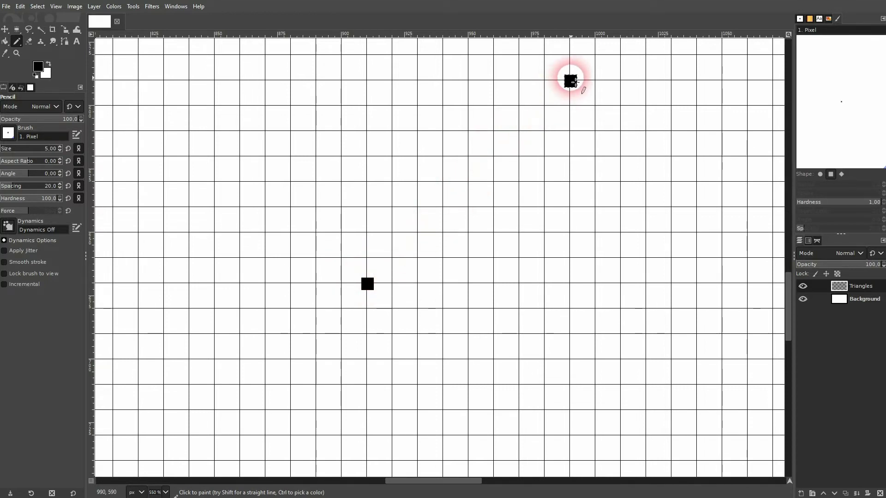
drag(418, 480, 453, 480)
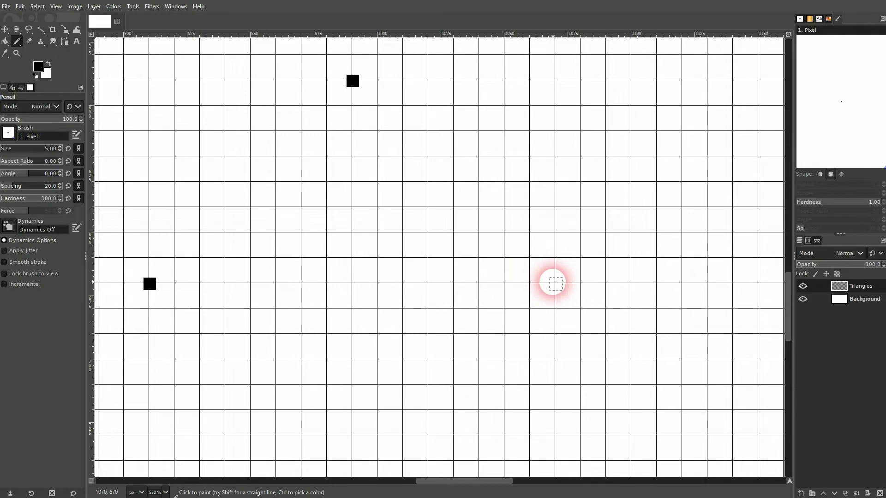
Step: Draw a triangle outline with its three corners snapped to grid intersections
click(555, 283)
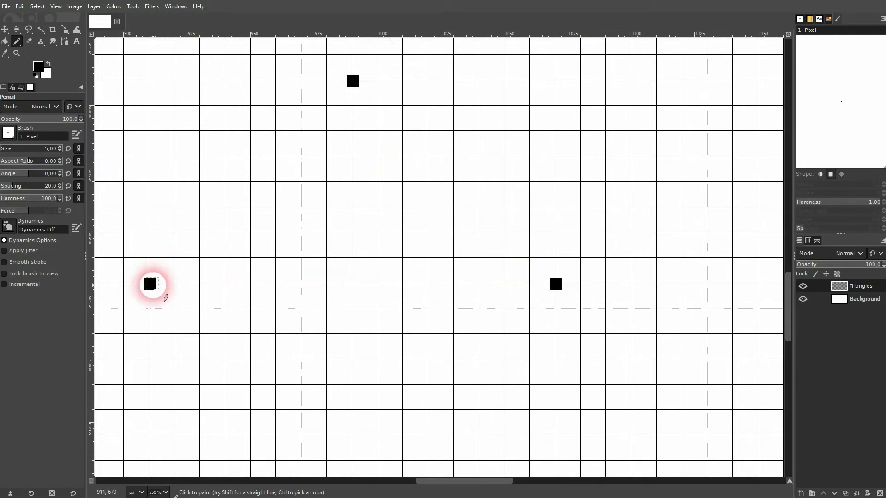
shift+click(352, 81)
shift+click(556, 283)
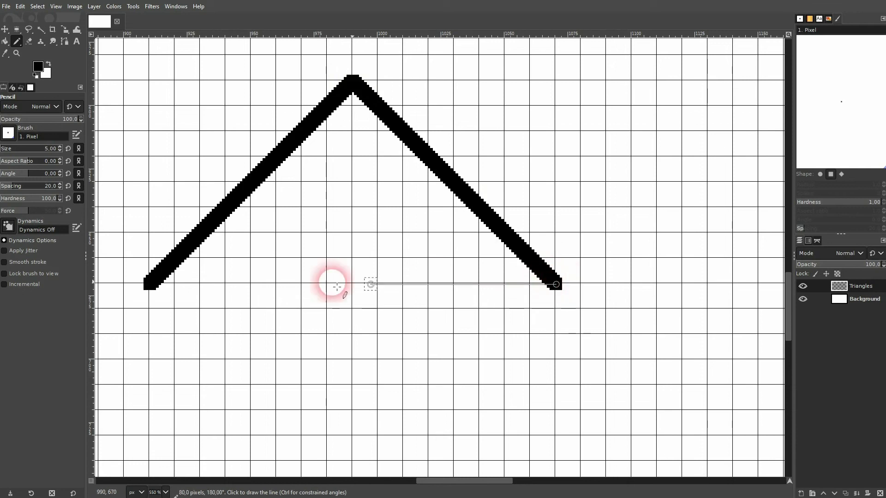
shift+click(151, 290)
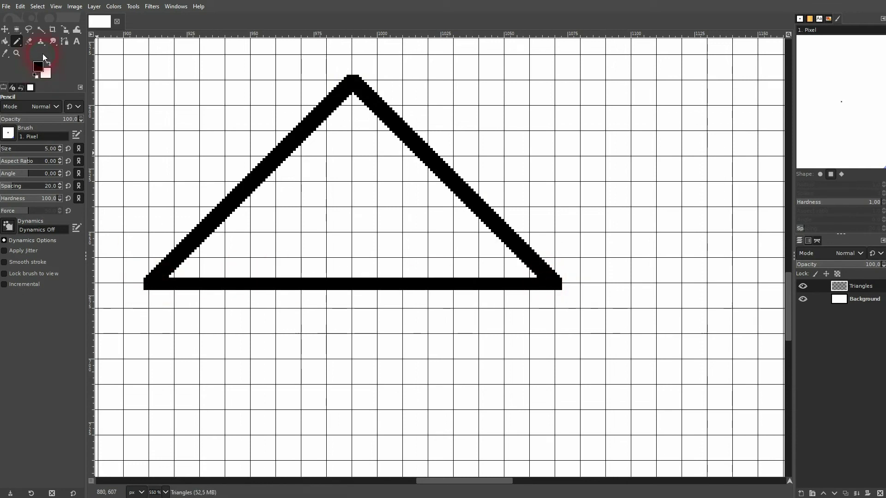
click(5, 29)
scroll(295, 258, down, 8)
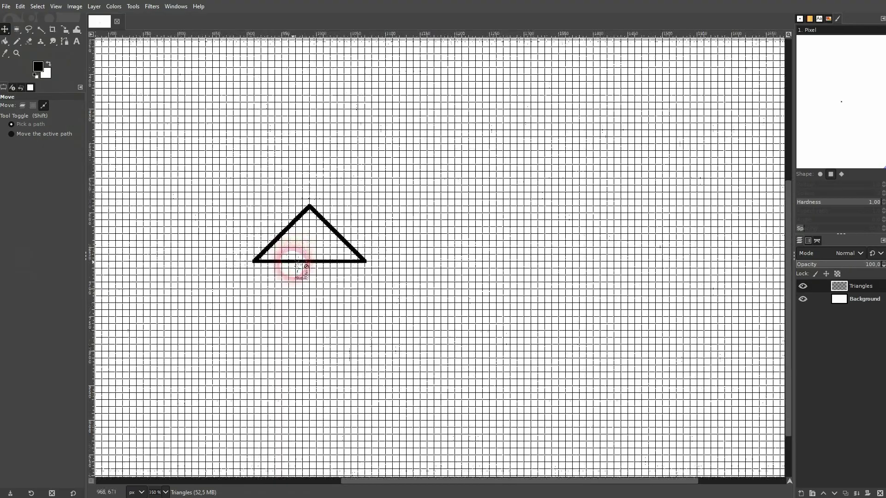
scroll(279, 281, up, 2)
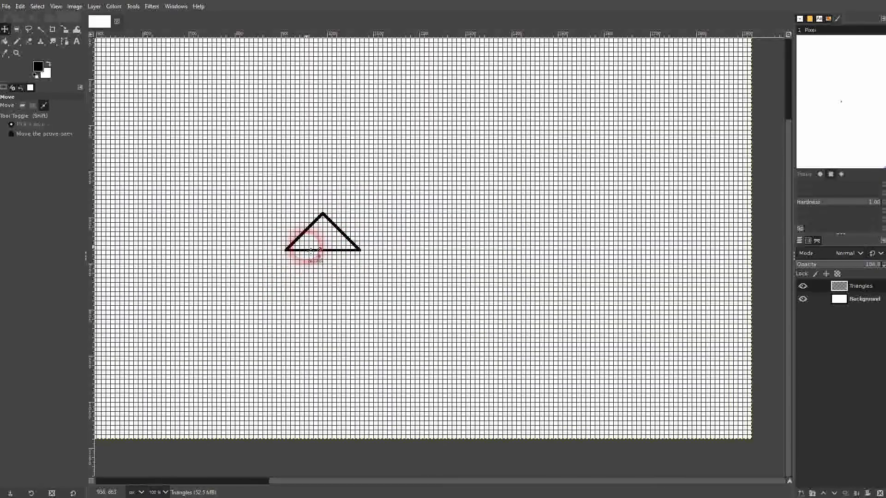
scroll(312, 251, down, 1)
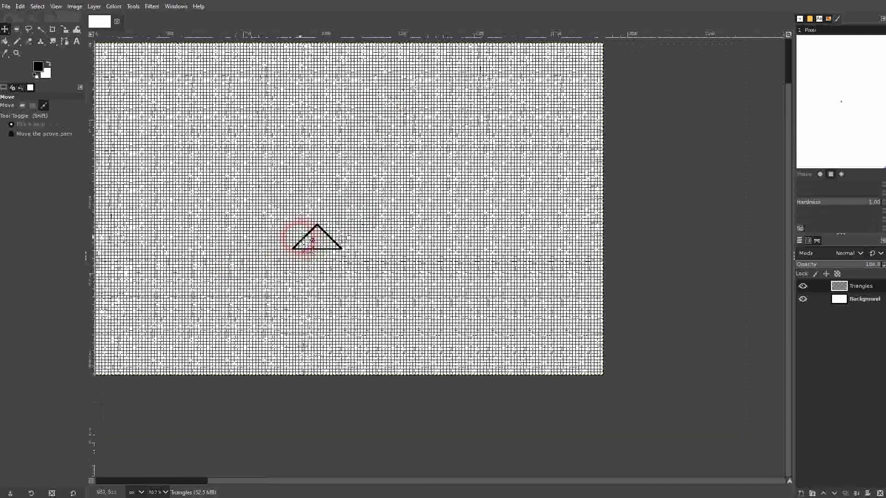
scroll(302, 239, up, 1)
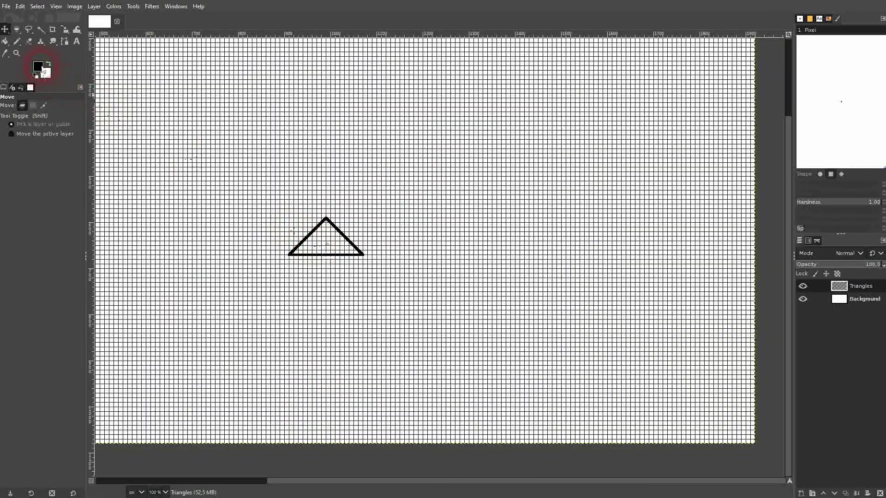
drag(38, 67, 326, 239)
Step: Choose Bucket Fill and fill the triangle's interior with black
right_click(5, 42)
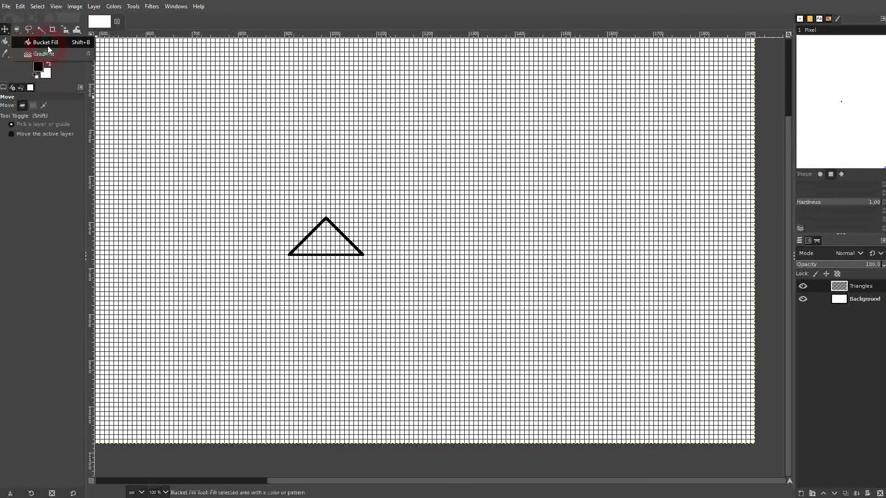
click(46, 44)
click(330, 242)
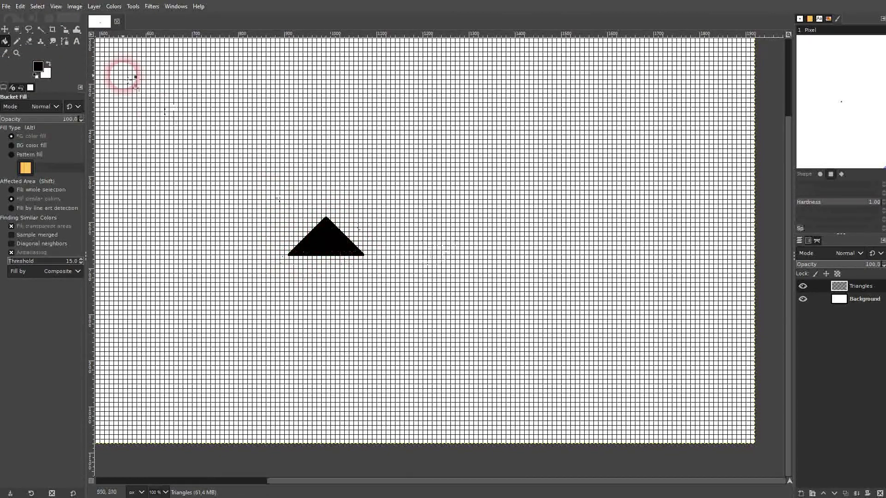
Step: Set the foreground colour to ff0000 and bucket-fill the triangle red
click(40, 68)
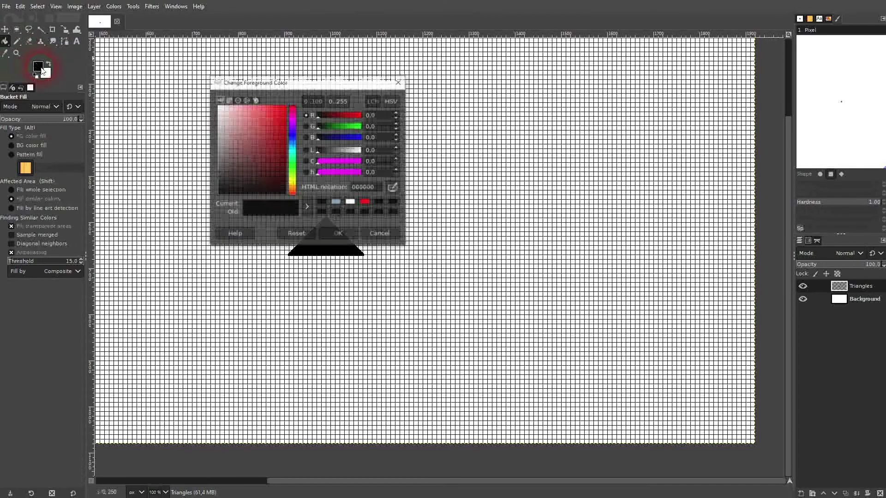
drag(221, 173, 289, 112)
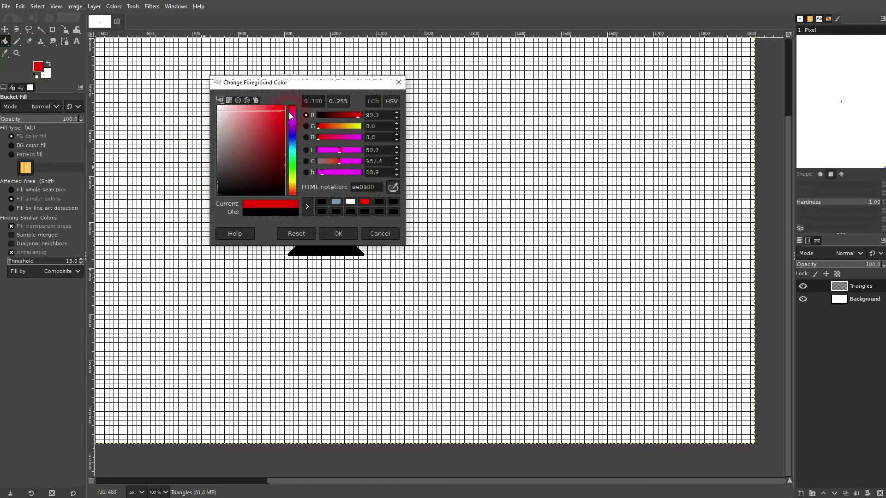
click(339, 234)
click(332, 241)
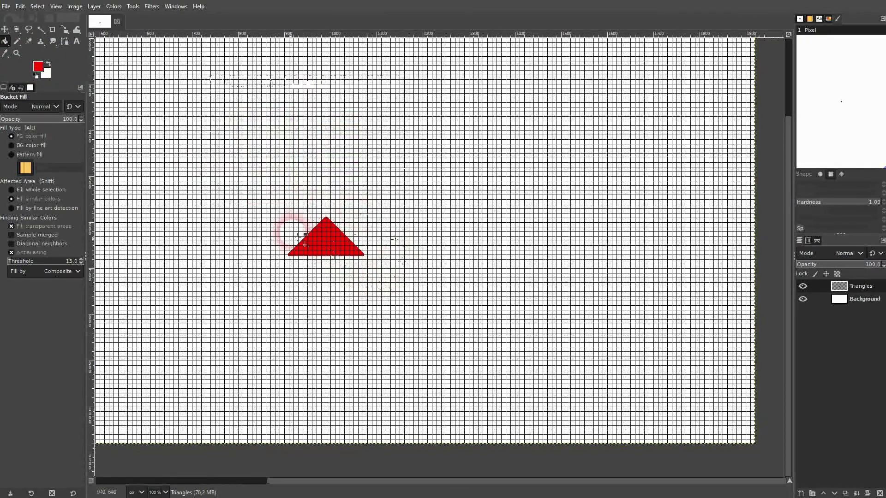
Step: Turn off View > Show Grid, leaving the red triangle on plain white
click(56, 8)
click(102, 218)
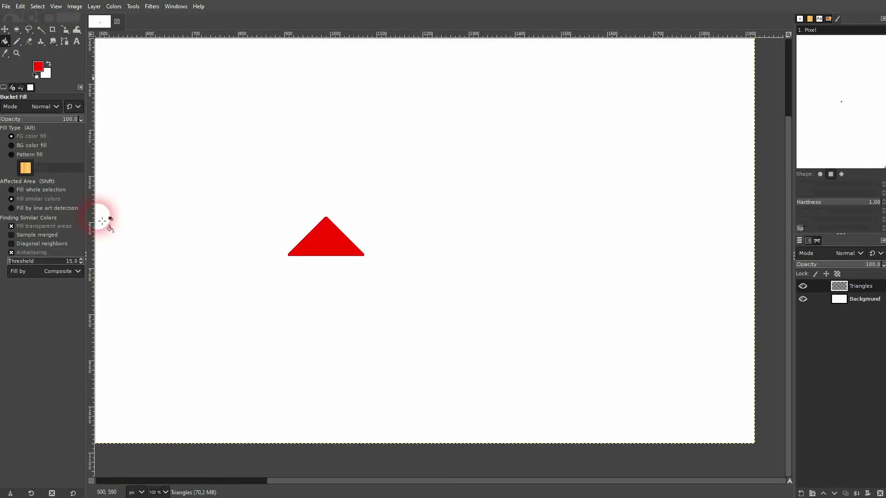
scroll(289, 240, down, 2)
scroll(283, 242, up, 2)
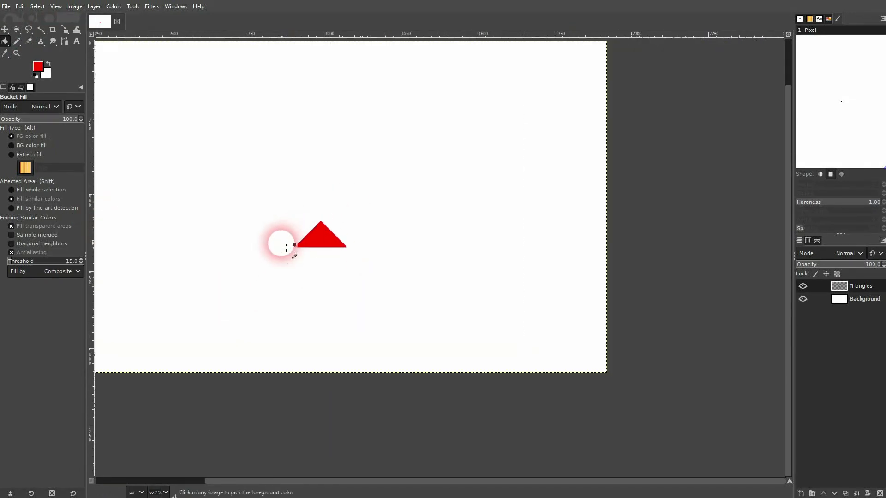